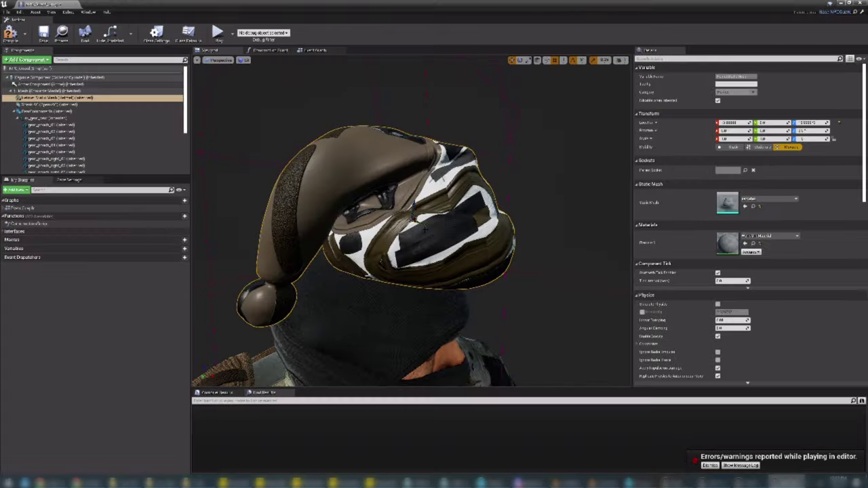
Orbit close around the Santa hat, then in play mode dismiss the overlay and shoot the NPC
alt+drag(425, 224, 405, 201)
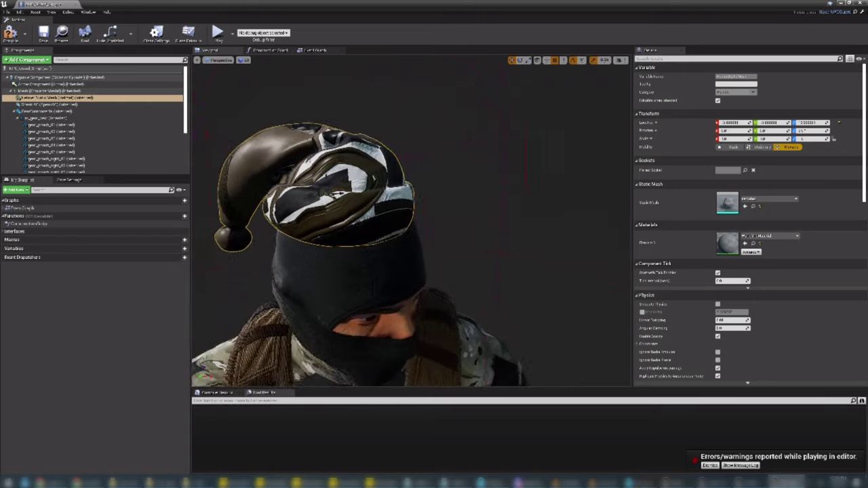
mouse_move(405, 202)
alt+mouse_down()
mouse_move(387, 198)
mouse_move(448, 204)
alt+mouse_up()
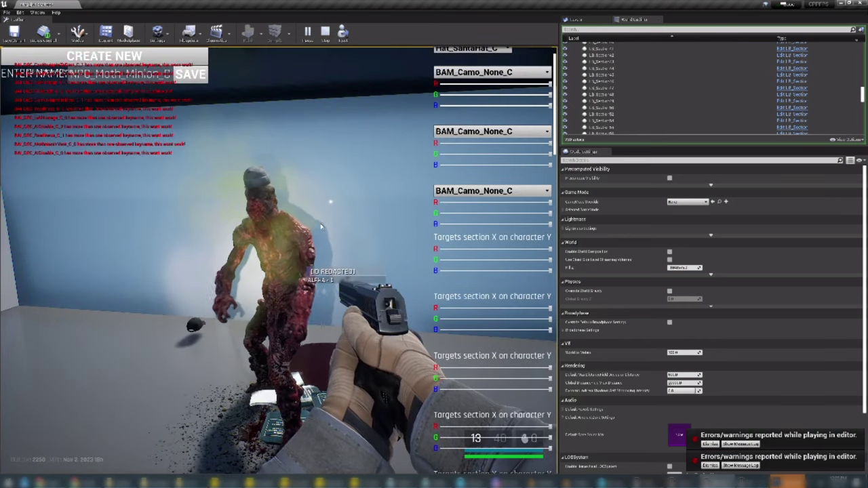
key(r)
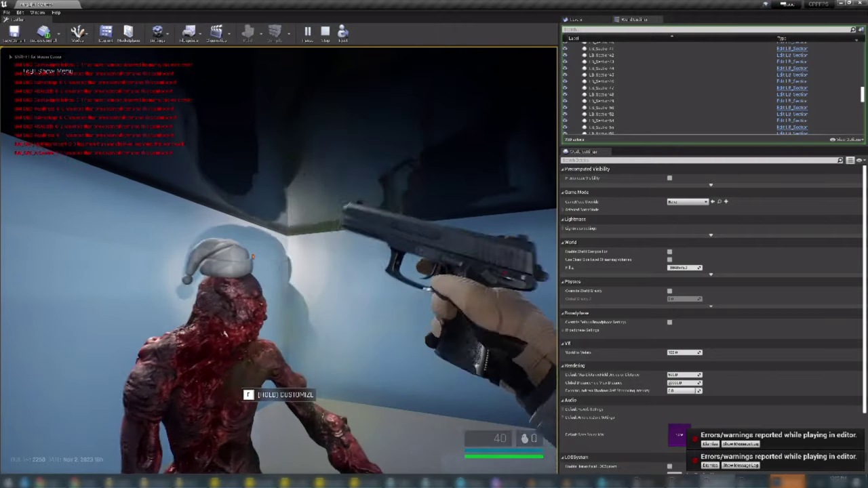
click(278, 261)
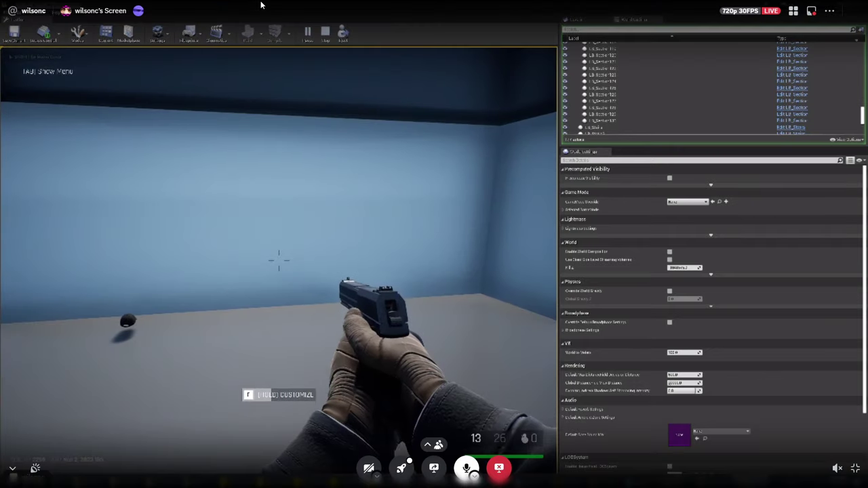
Open the NPC customization overlay and its SELECT NPC faction dialog
key(r)
click(127, 65)
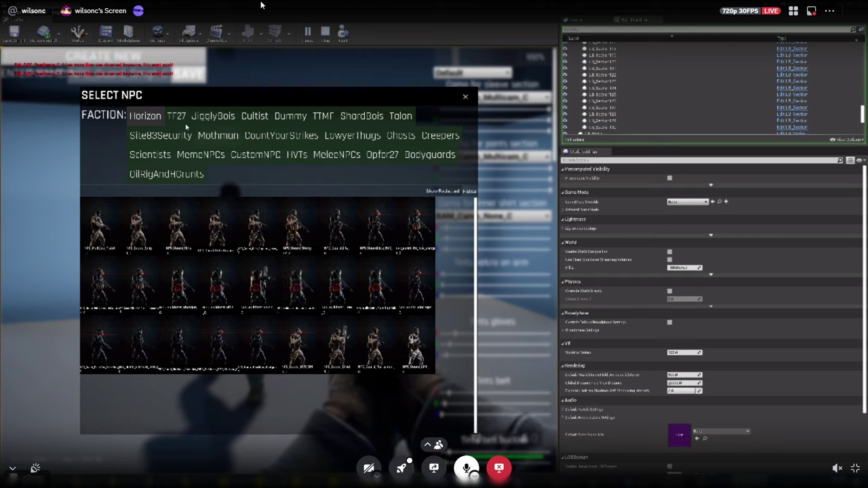
Browse the TF27 and JigglyBois factions, spawn a JigglyBois NPC, and exit to the editor
click(182, 122)
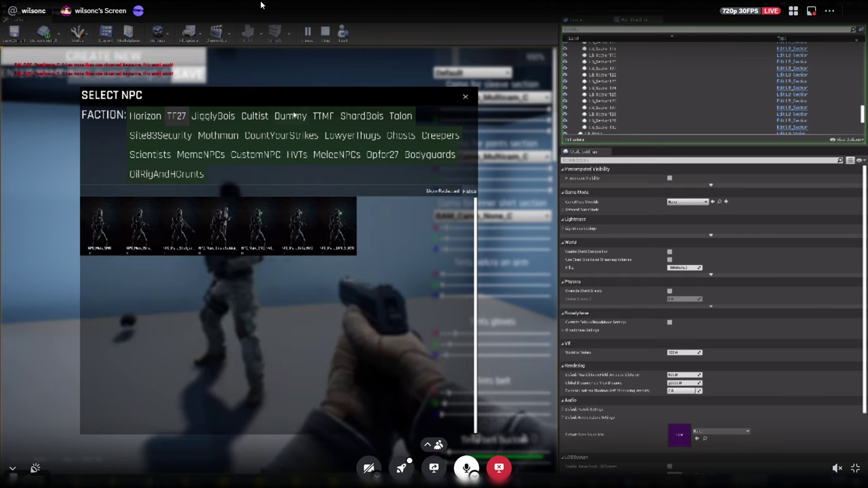
click(213, 122)
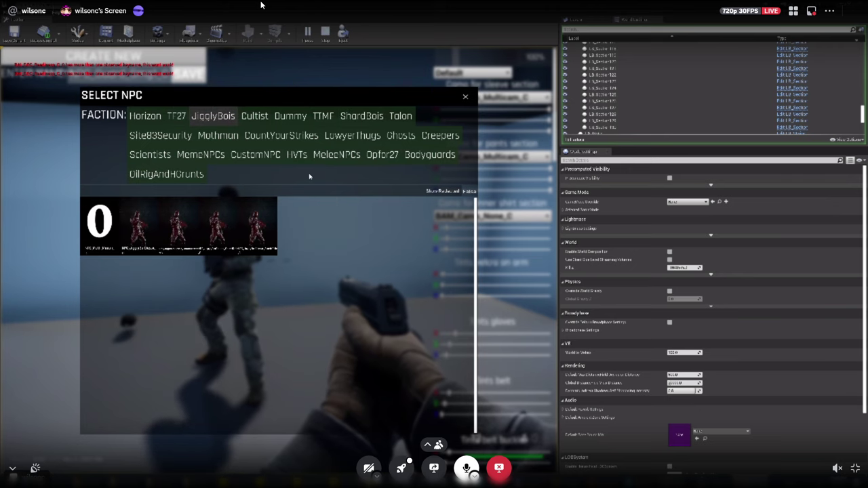
click(148, 235)
key(Escape)
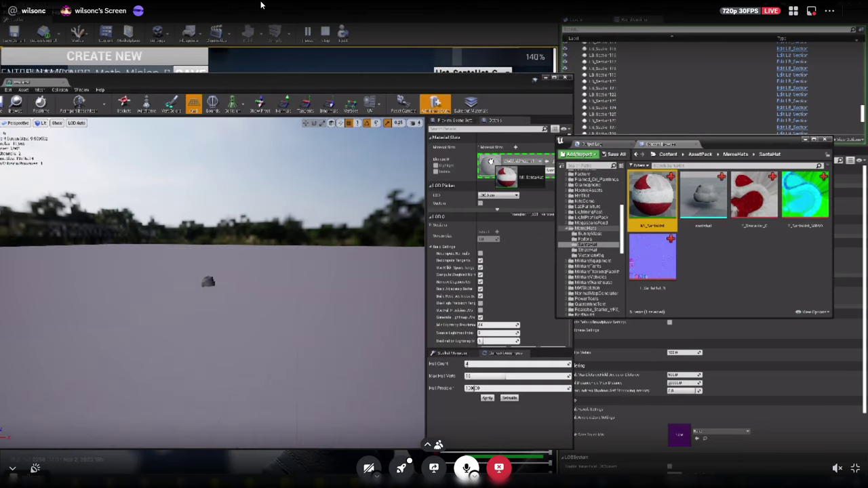